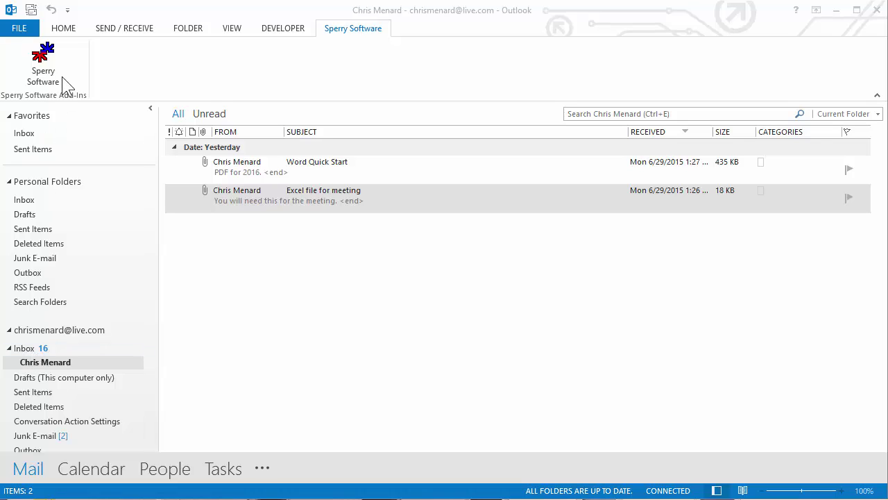
Step: Examine the print options for the "Excel file for meeting" message, including the option to print attached files, and return to the message list
left_click(64, 29)
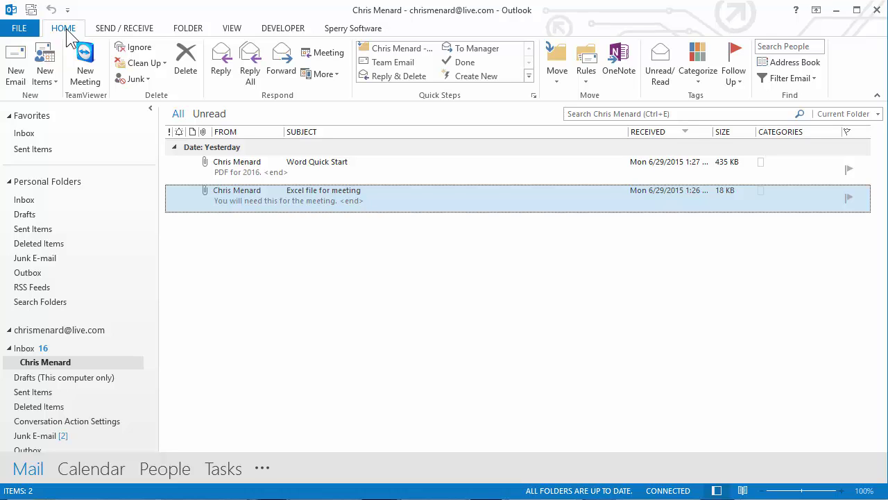
left_click(20, 27)
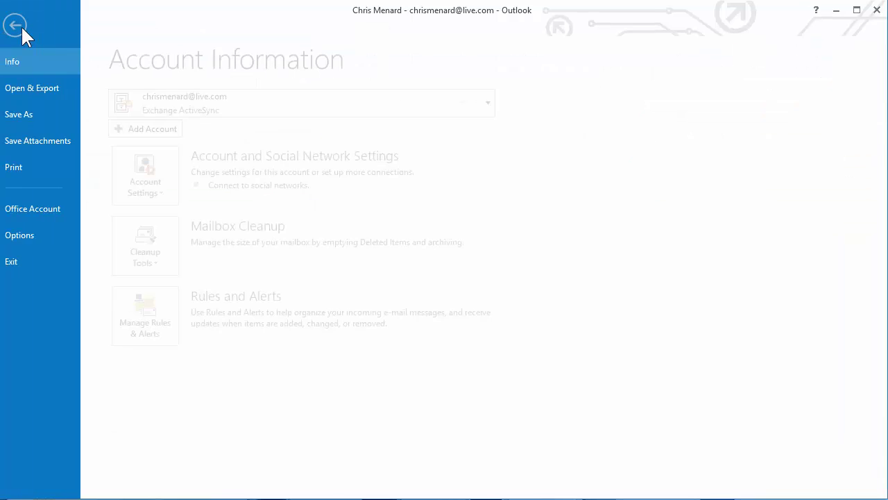
left_click(31, 165)
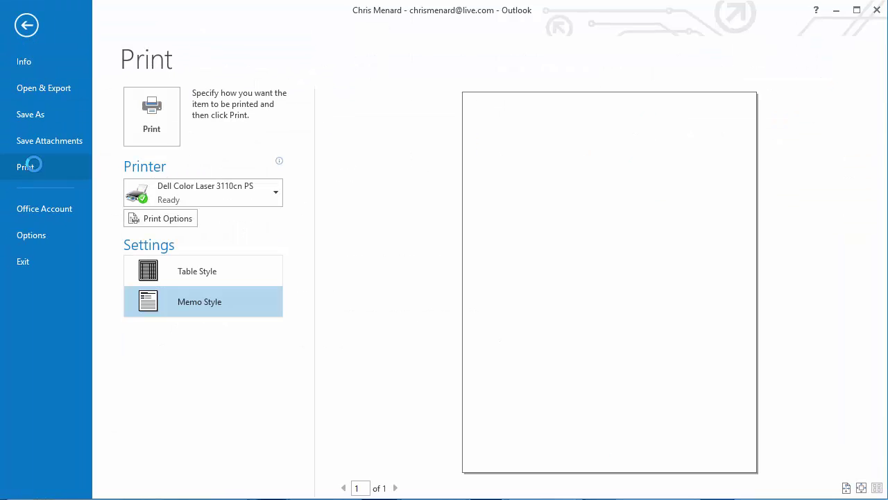
left_click(157, 218)
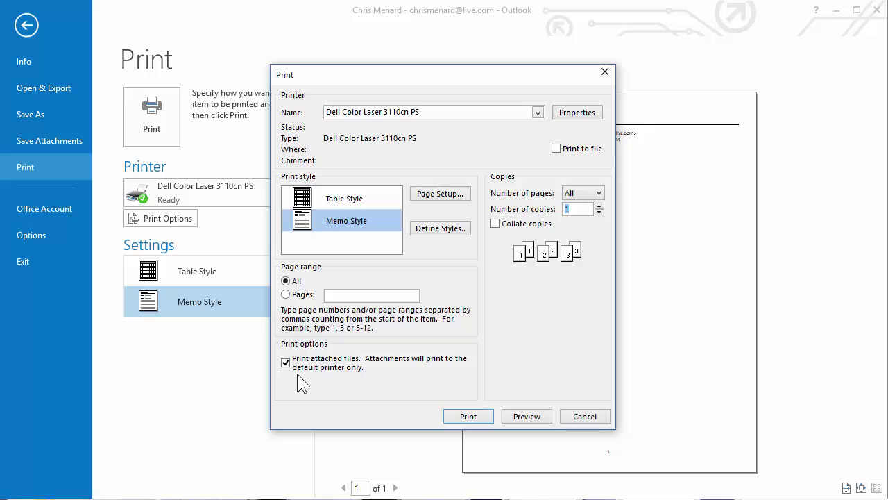
left_click(591, 419)
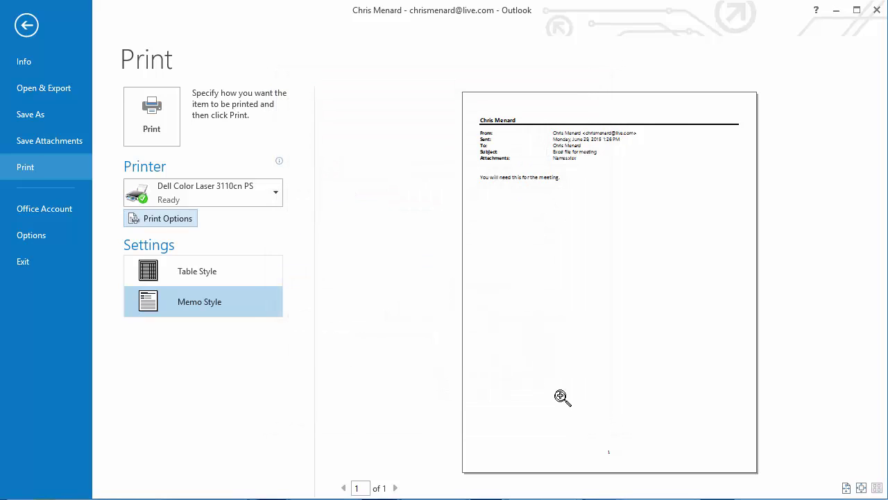
left_click(27, 25)
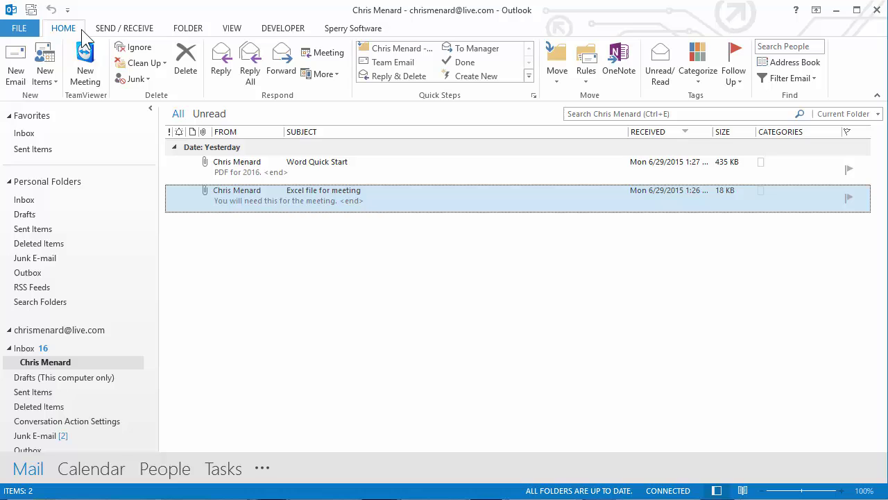
Step: Open the "Excel file for meeting" message, preview its Names.xlsx attachment, and close the message
left_click(345, 31)
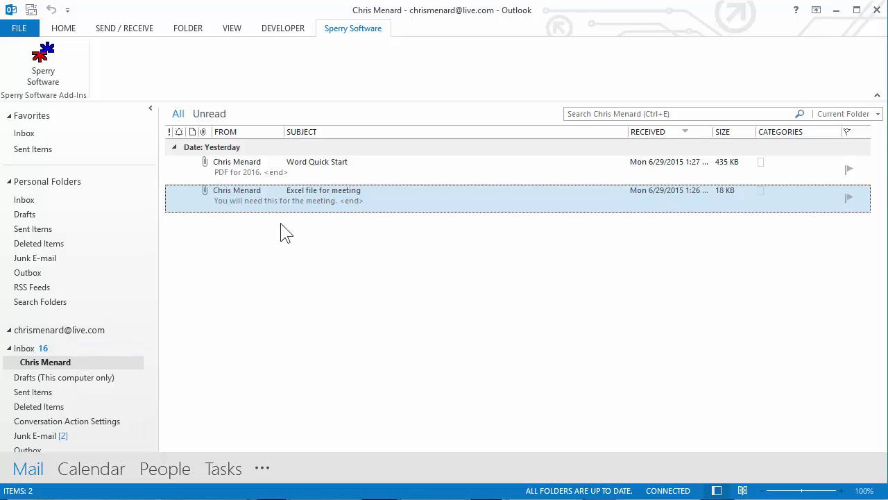
double_click(255, 194)
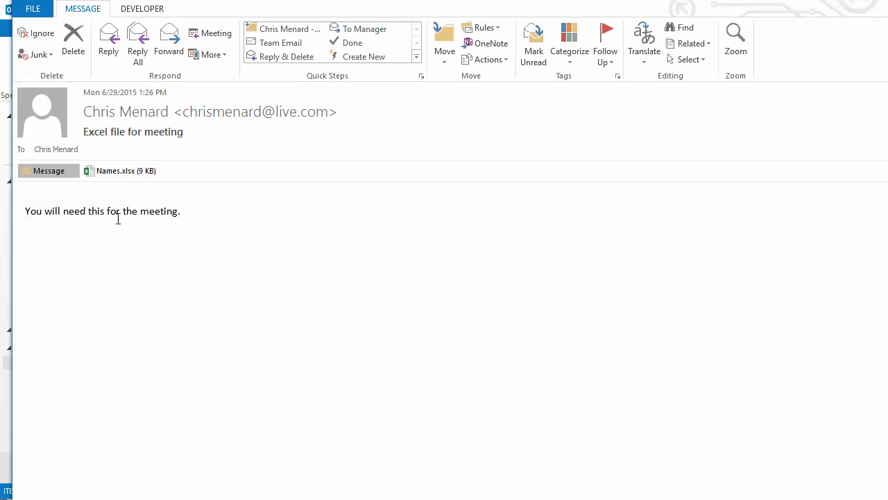
left_click(95, 170)
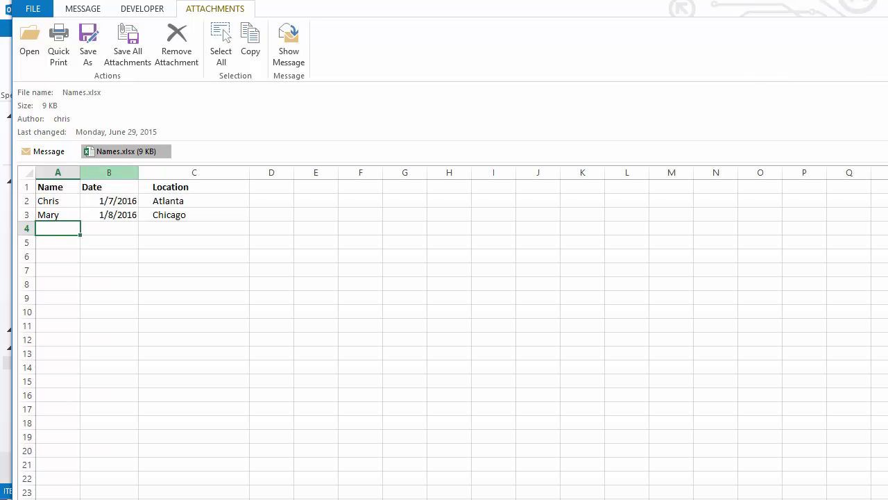
key("Escape")
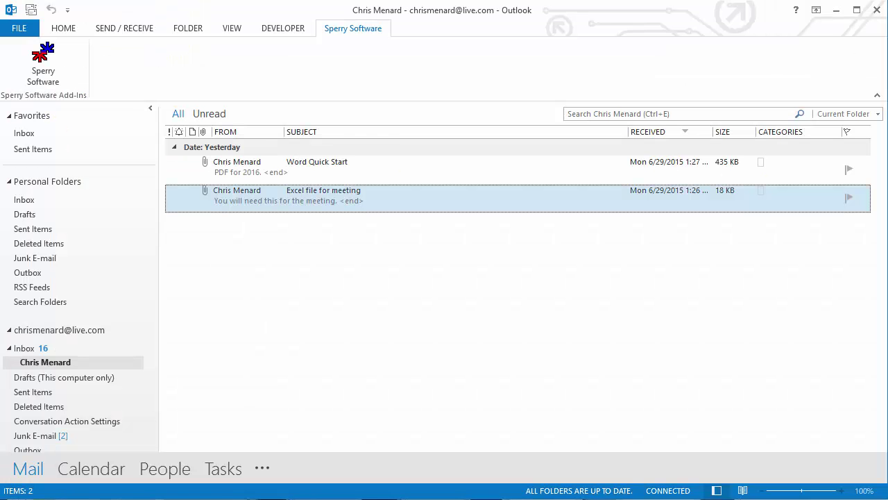
Step: Open the "Word Quick Start" message to view its PDF attachment listing, and close the message
left_click(255, 173)
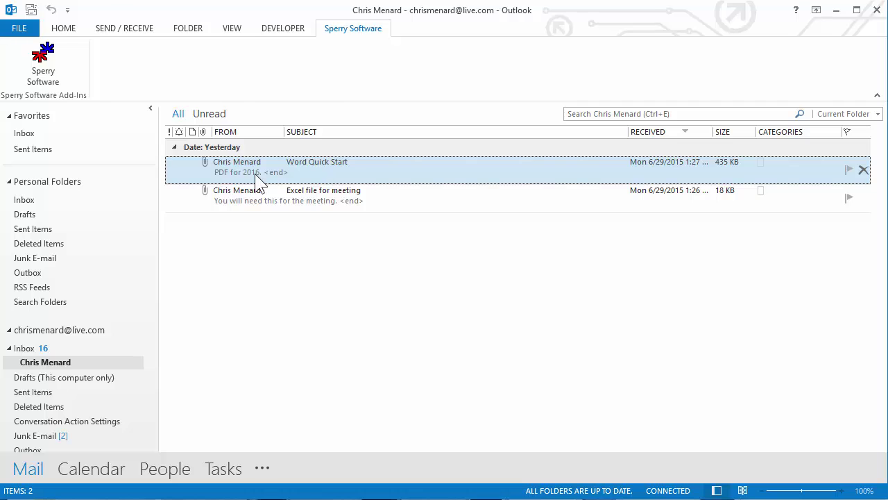
double_click(254, 174)
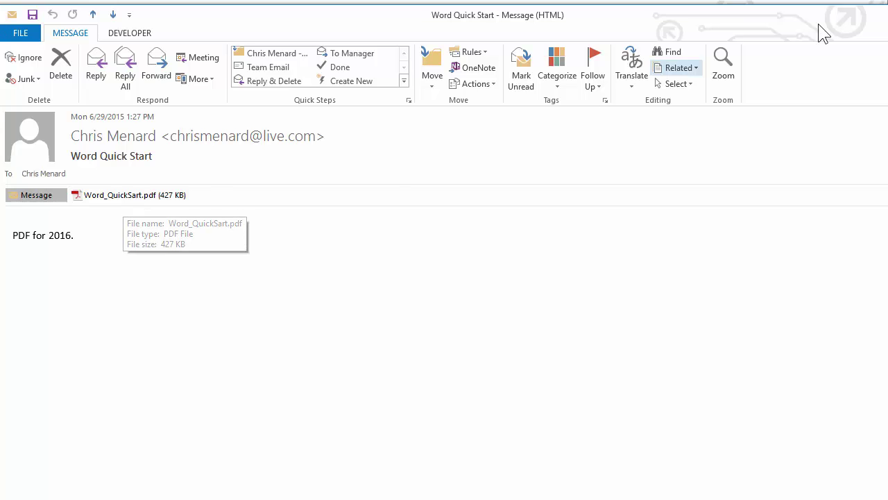
key("Escape")
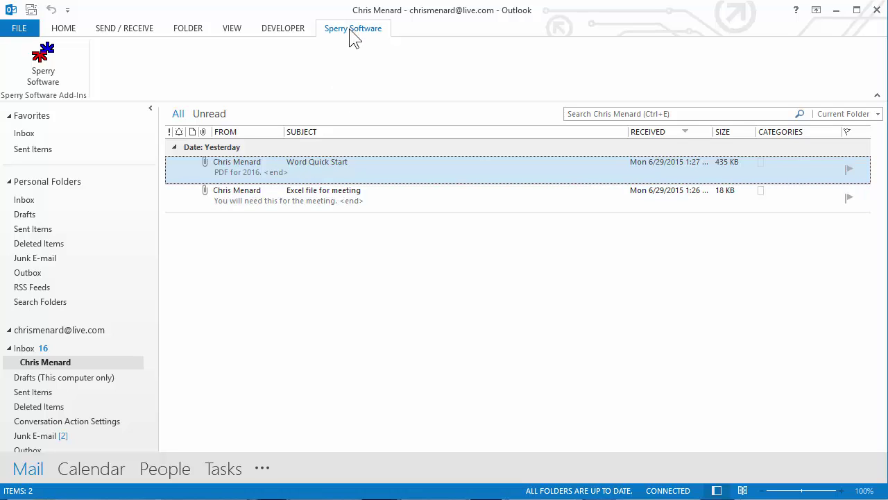
Step: Turn the Auto Print add-in off and back on in the Sperry Software configuration, continuing the trial
left_click(42, 74)
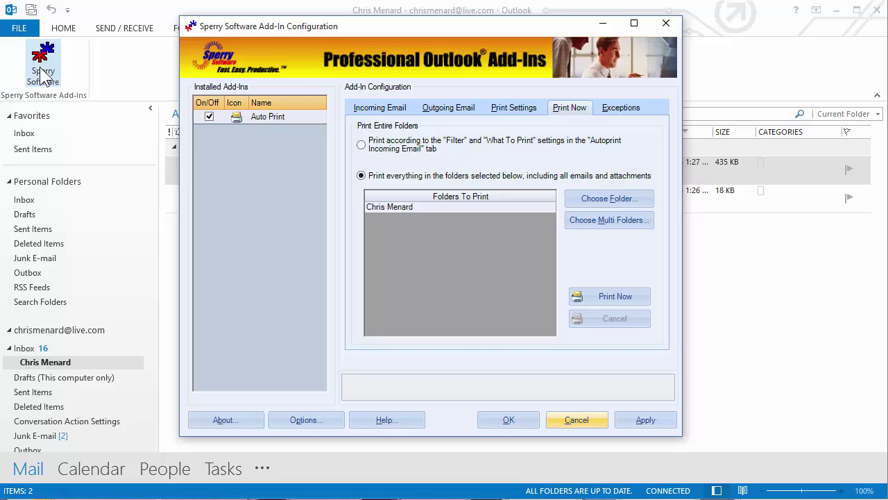
left_click(208, 117)
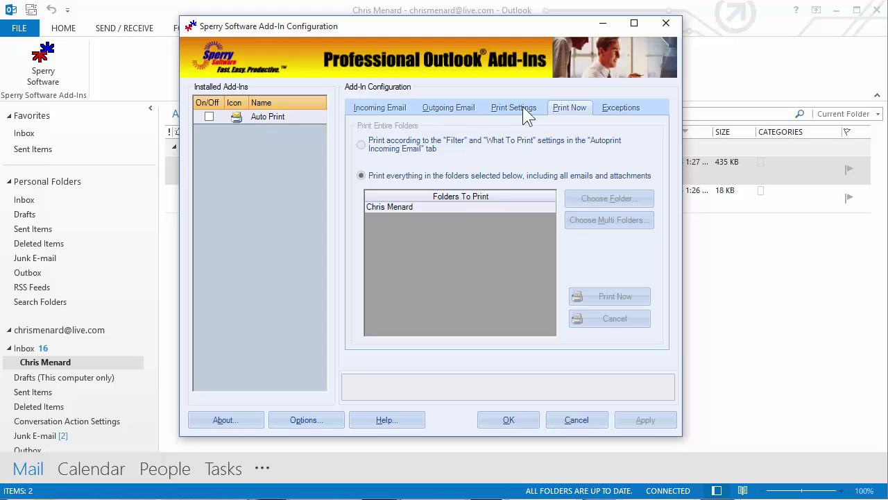
left_click(209, 116)
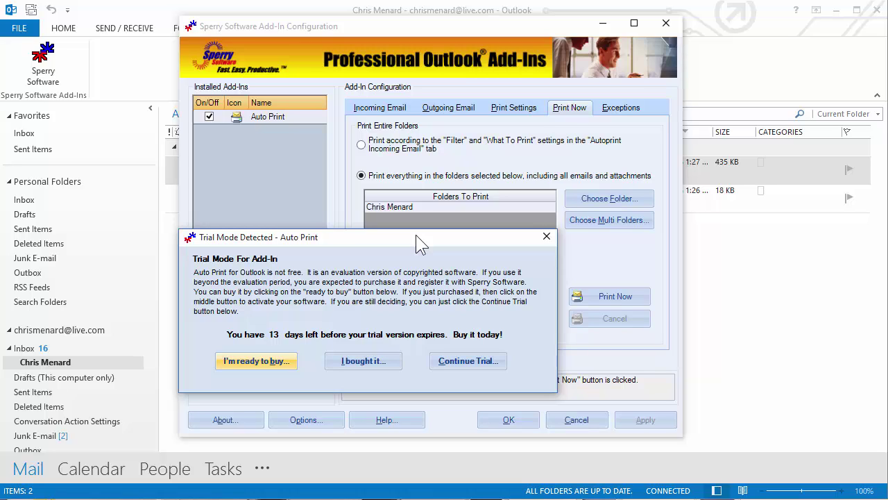
left_click(475, 363)
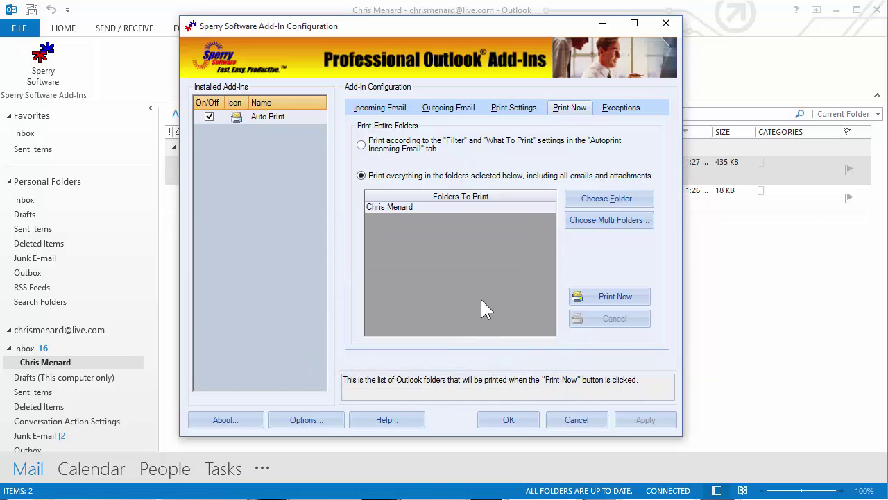
Step: Choose the Inbox subfolder as the folder to print with Auto Print, and close the configuration without saving
left_click(609, 200)
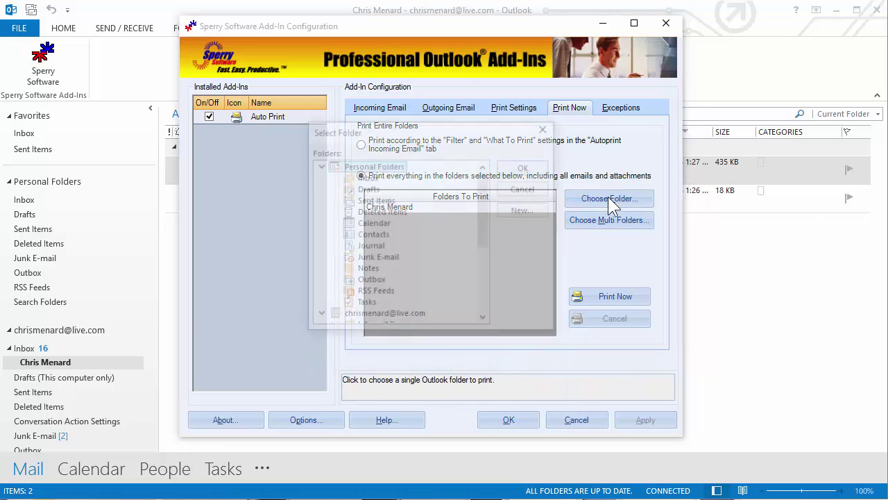
scroll(420, 240, "down", 4)
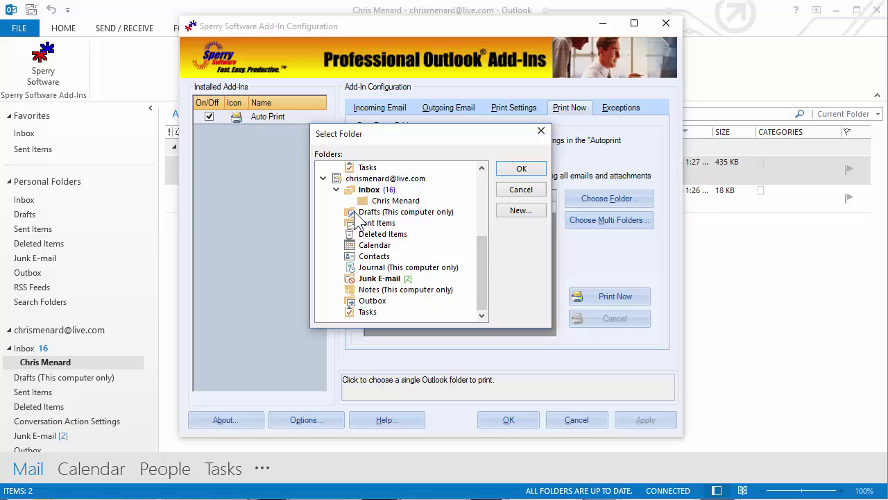
scroll(345, 197, "up", 1)
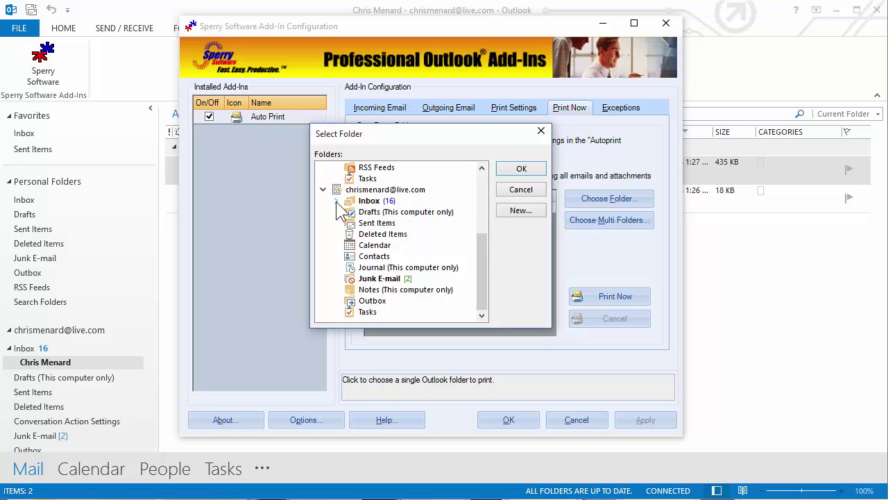
left_click(396, 212)
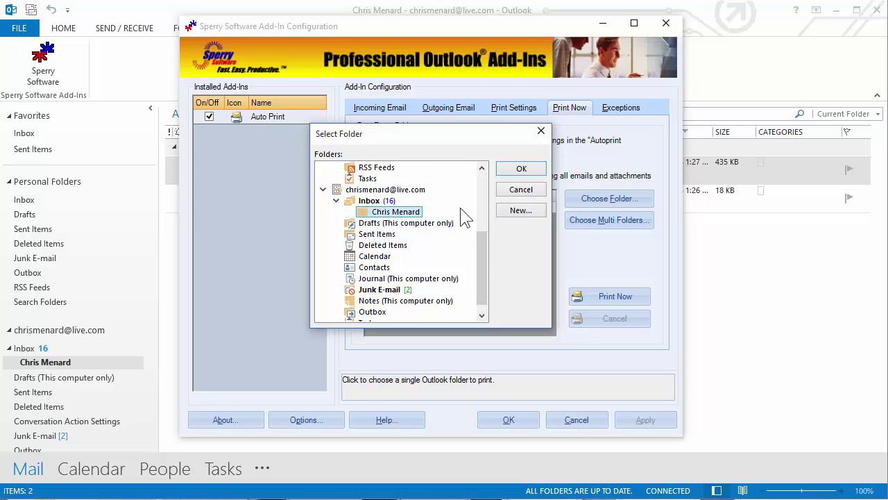
left_click(524, 170)
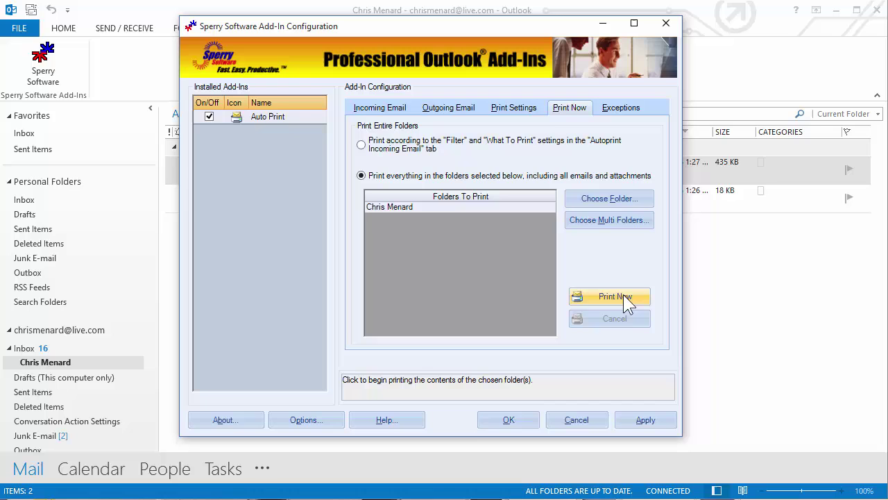
left_click(582, 419)
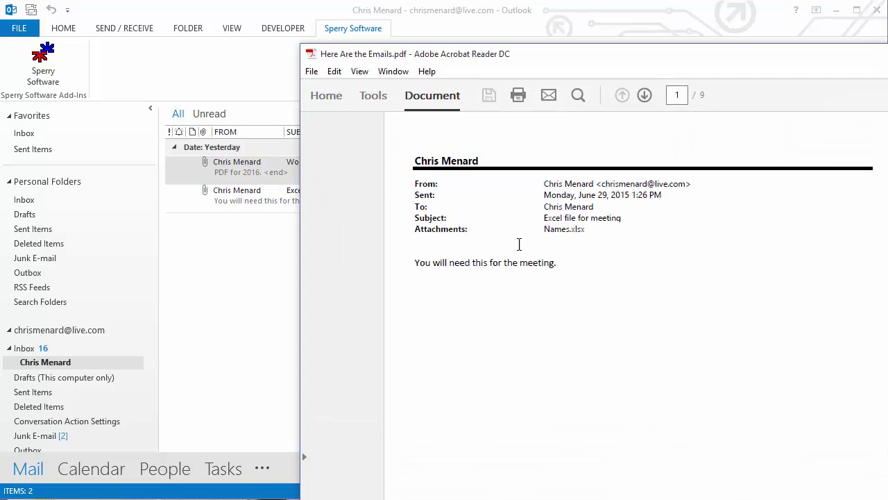
Step: Resize and reposition the Adobe Acrobat Reader window showing Here Are the Emails.pdf so the message list stays visible beside it
left_click_drag(634, 59, 536, 22)
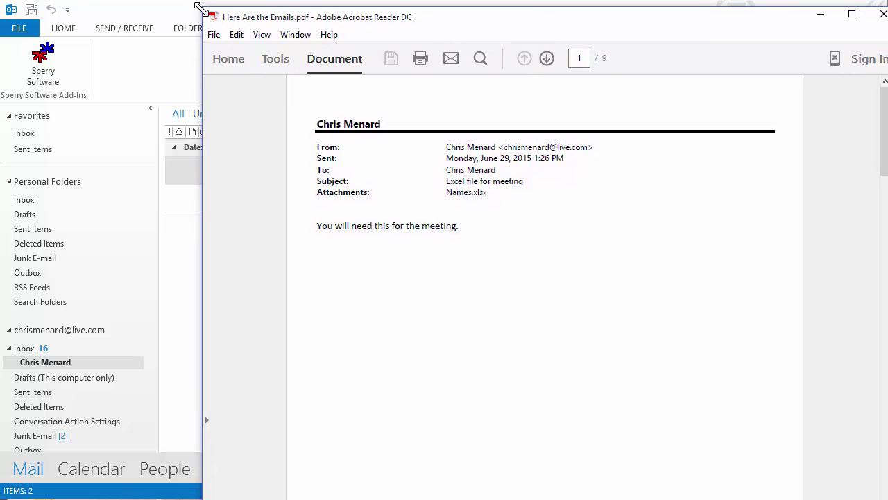
left_click_drag(204, 7, 340, 43)
left_click_drag(519, 55, 486, 19)
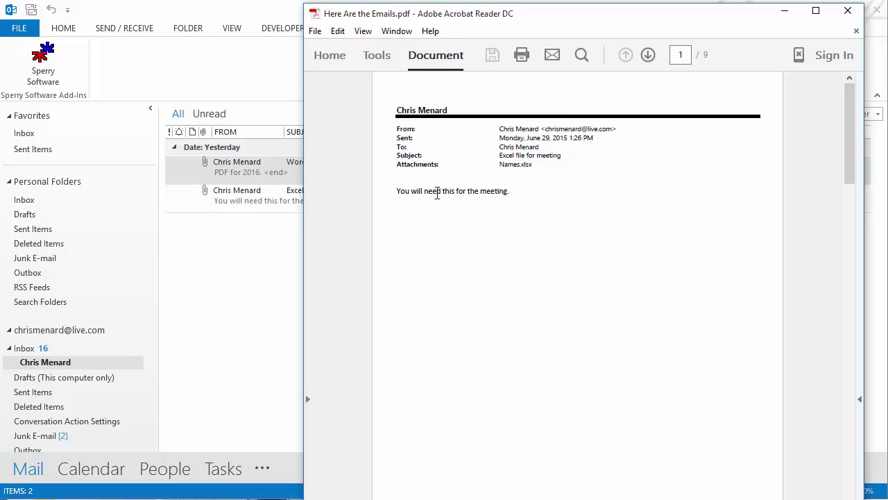
Step: Review the printed emails and their attachments in Here Are the Emails.pdf, through to the Word 2013 Quick Start Guide
scroll(526, 172, "down", 1)
scroll(527, 172, "down", 10)
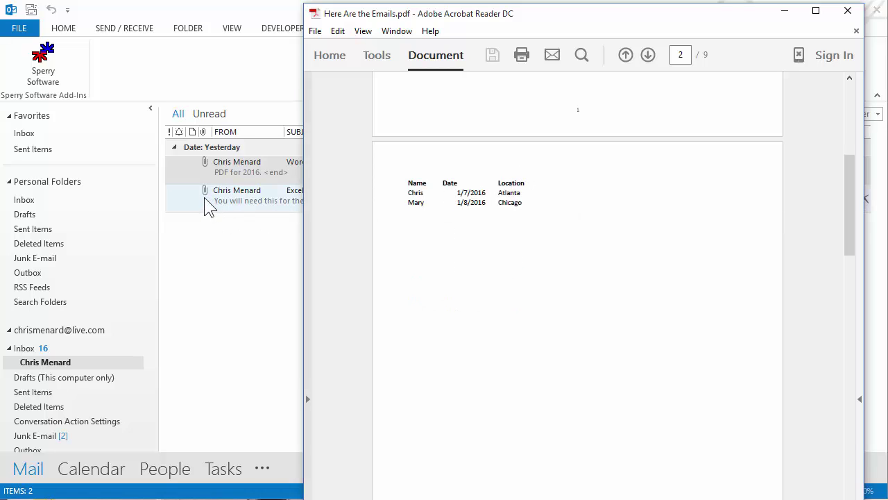
scroll(528, 215, "down", 10)
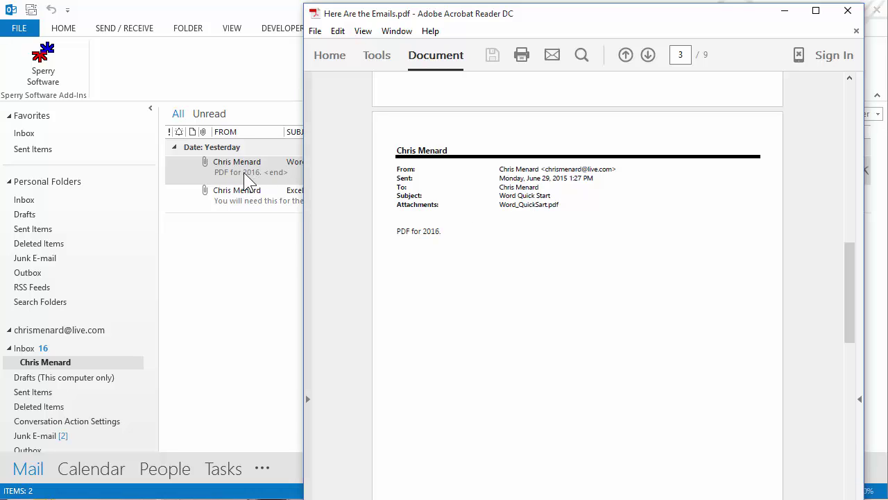
scroll(624, 222, "down", 5)
scroll(625, 220, "down", 3)
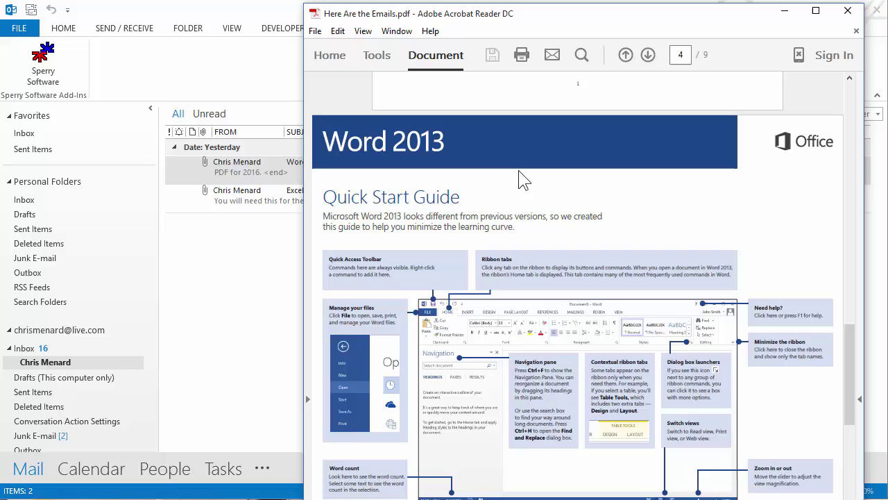
left_click_drag(546, 13, 529, 85)
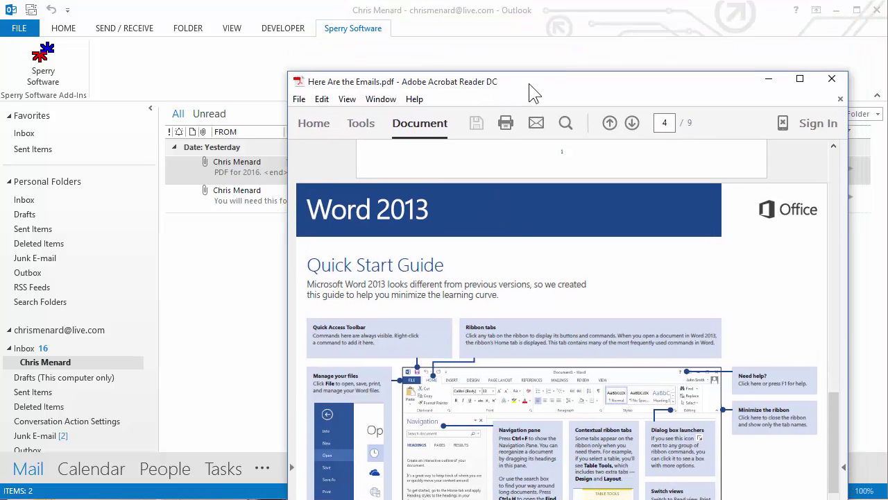